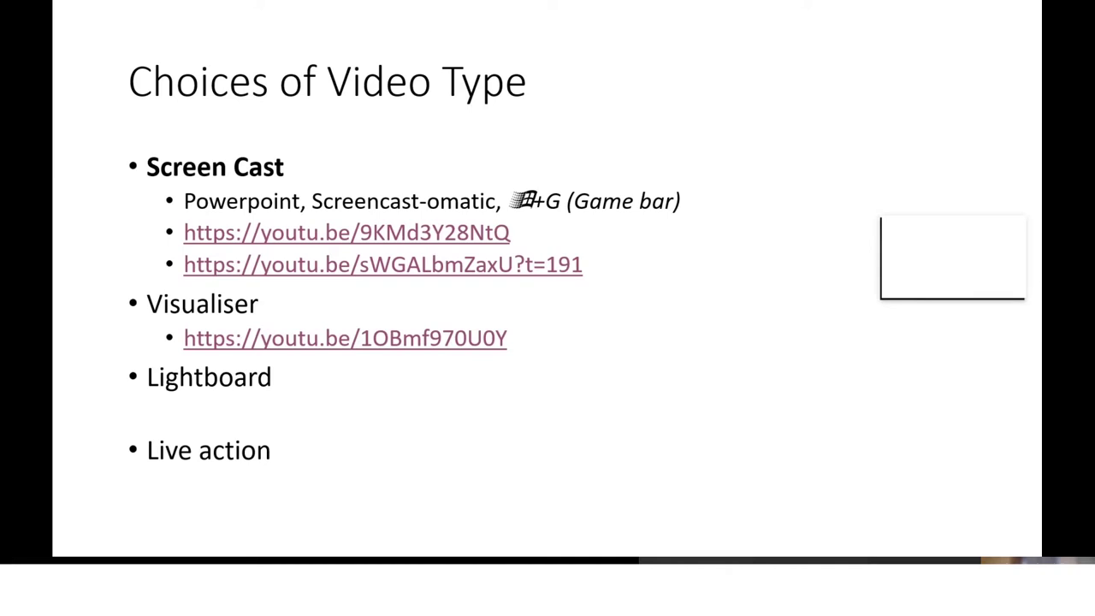
# Black out the Choices of Video Type slideshow screen with the B key
pyautogui.press('b')
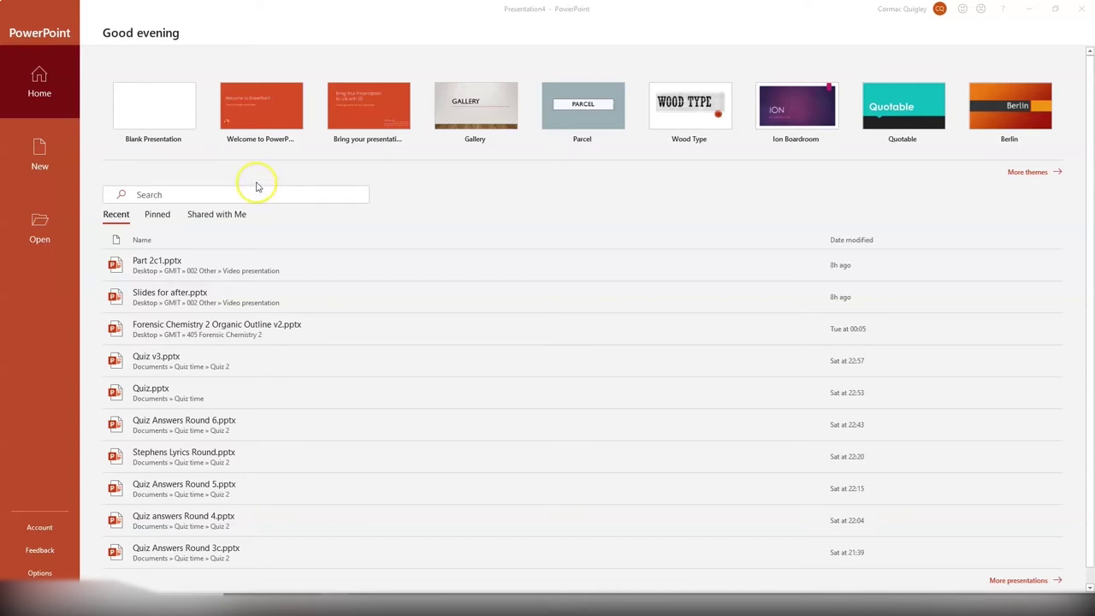
# Create a blank presentation and add a second title-and-content slide after slide 1
pyautogui.click(169, 105)
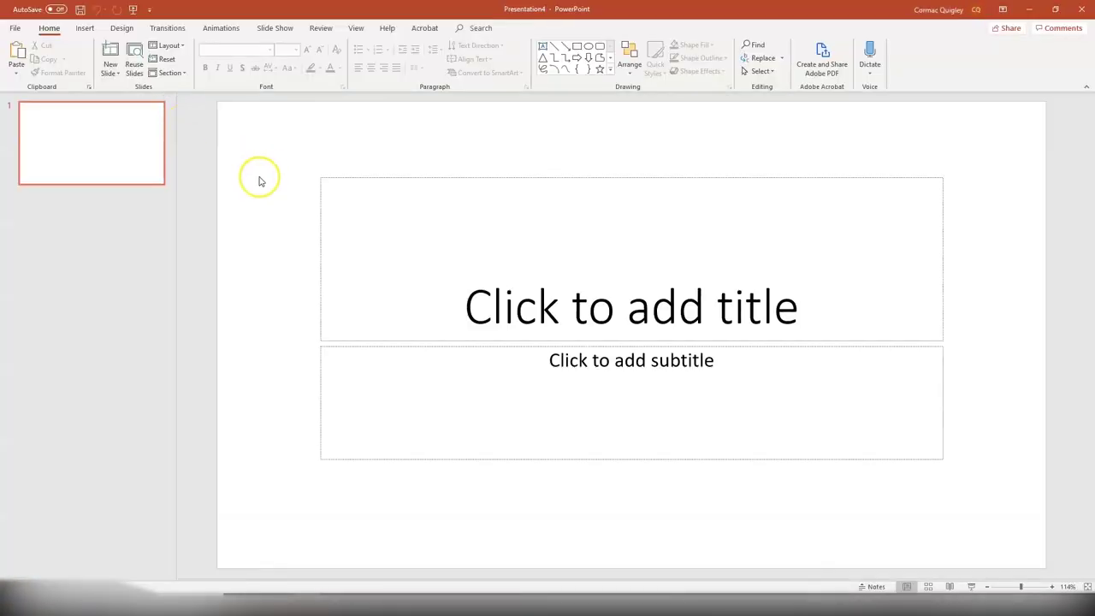
pyautogui.click(118, 204)
pyautogui.rightClick(118, 203)
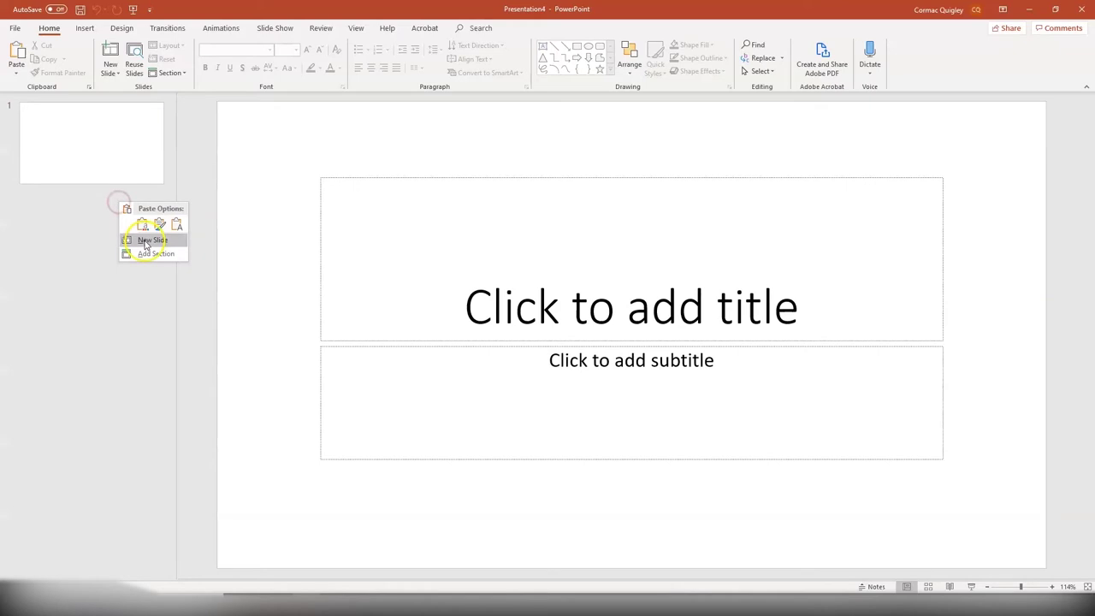
pyautogui.click(130, 236)
pyautogui.click(501, 171)
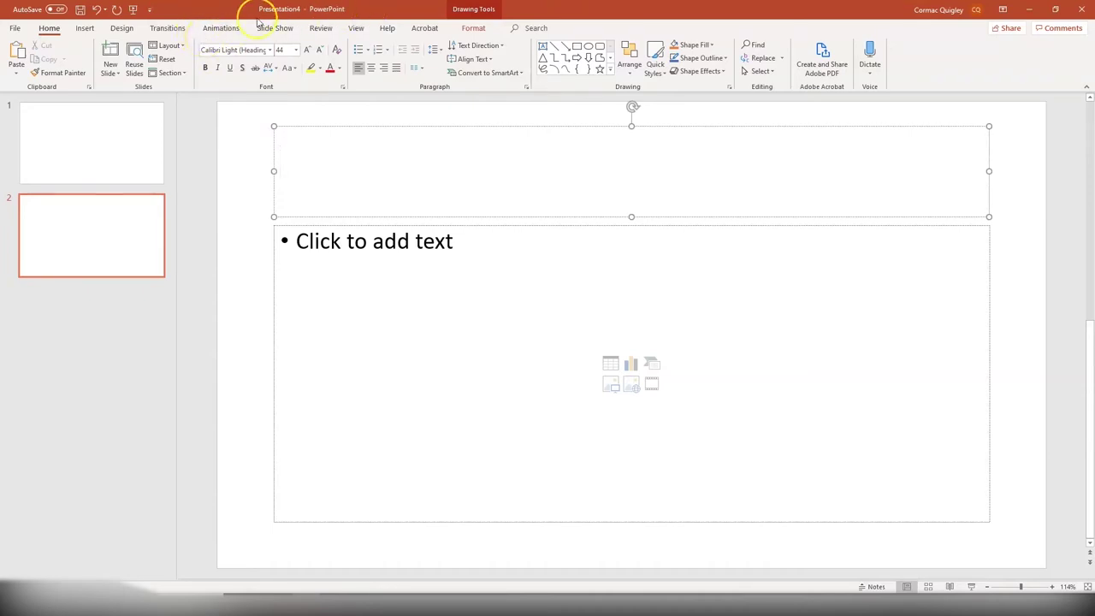
pyautogui.click(85, 28)
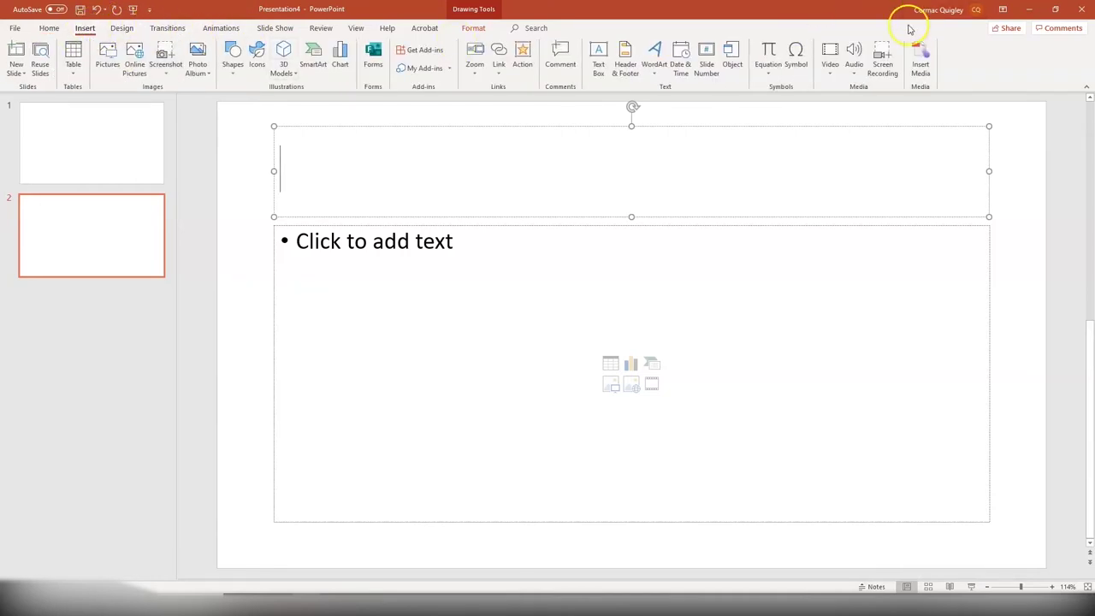
# Start a full-screen Screen Recording with audio over the Moodle Organic Chemistry 3.1 course page
pyautogui.click(880, 73)
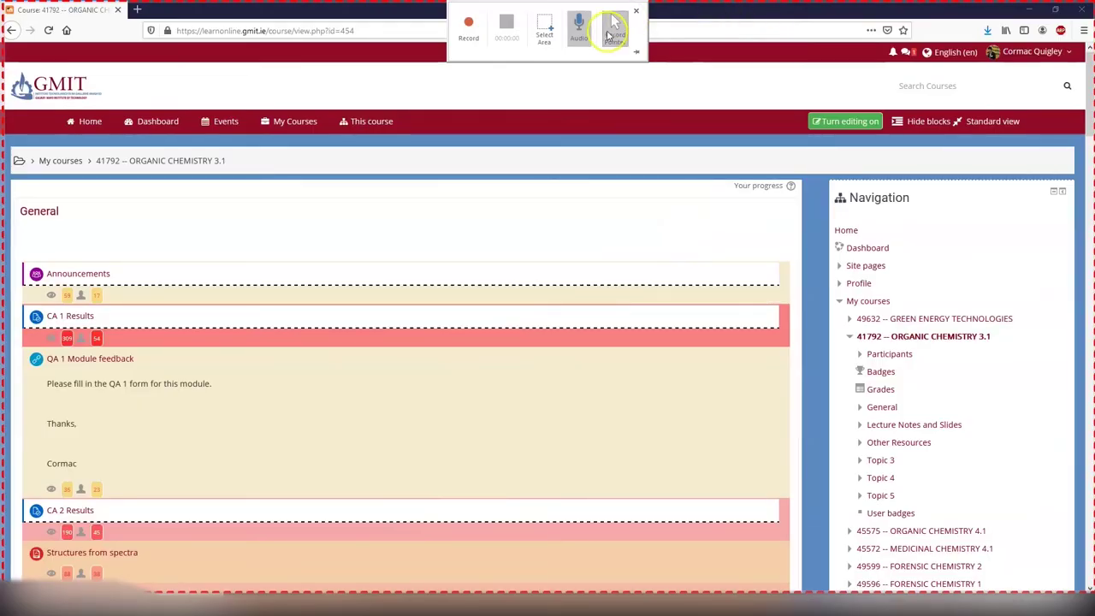
pyautogui.click(541, 34)
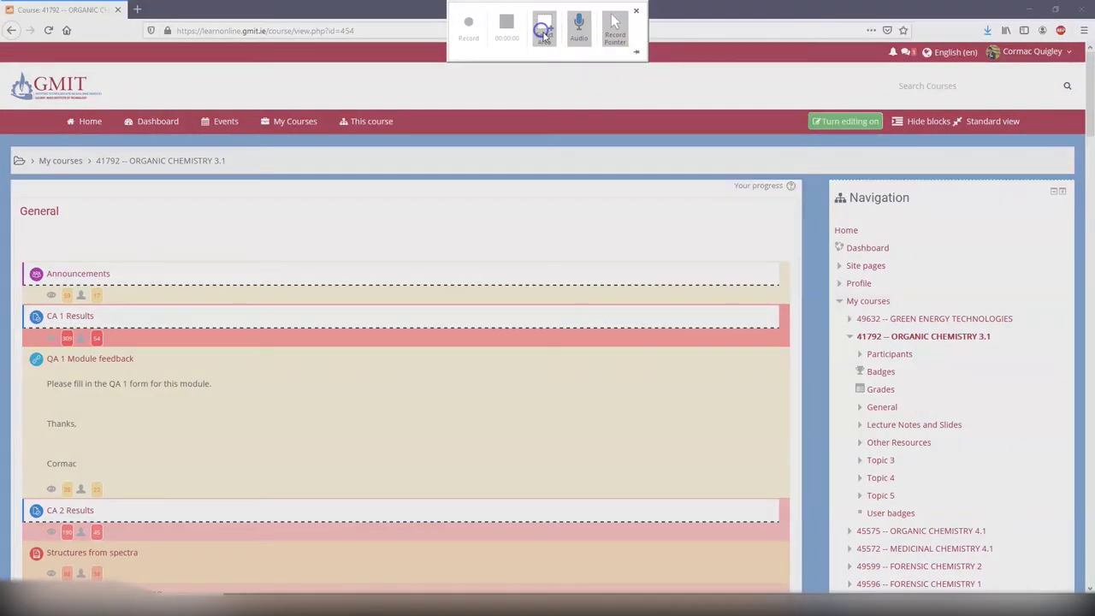
pyautogui.moveTo(0, 0); pyautogui.dragTo(1093, 595)
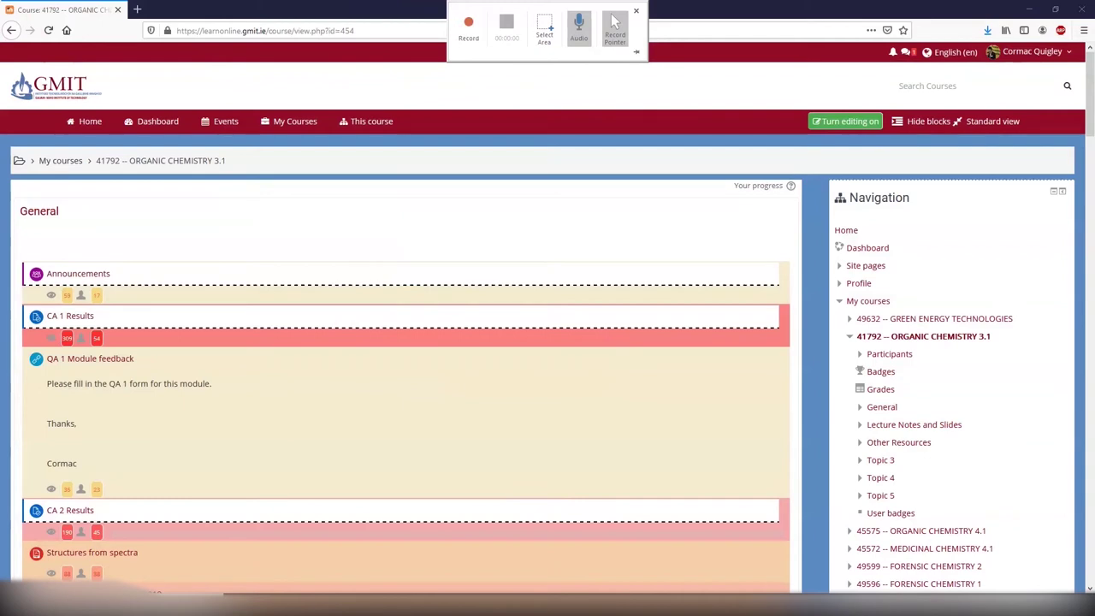
pyautogui.click(578, 27)
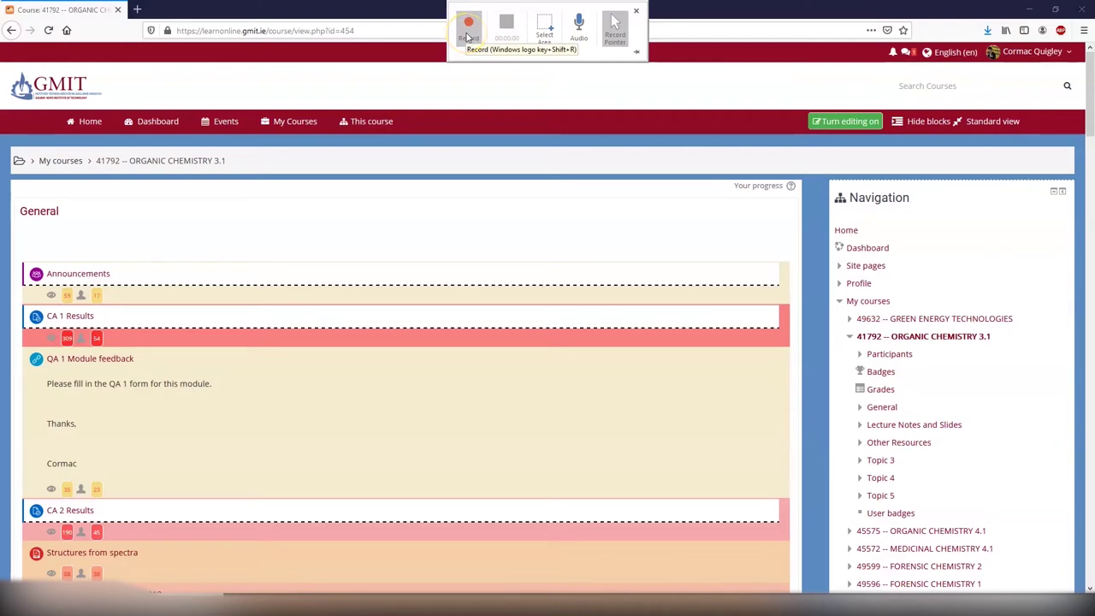
pyautogui.click(468, 37)
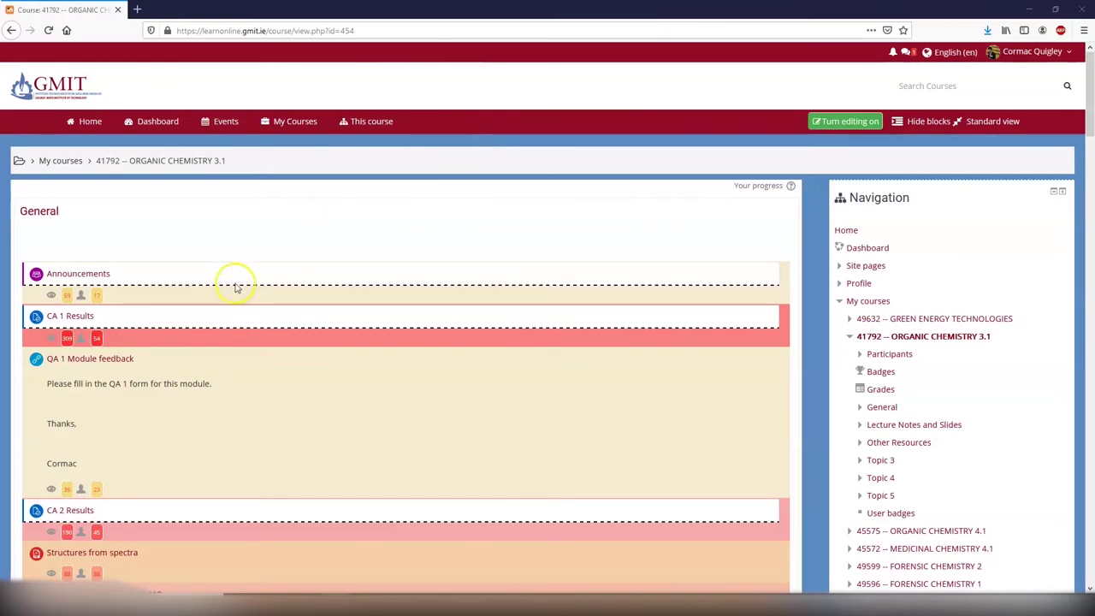
# Open the course's Question bank > Questions list, then stop recording with Windows+Shift+Q
pyautogui.scroll(-15, 923, 288)
pyautogui.scroll(5, 923, 290)
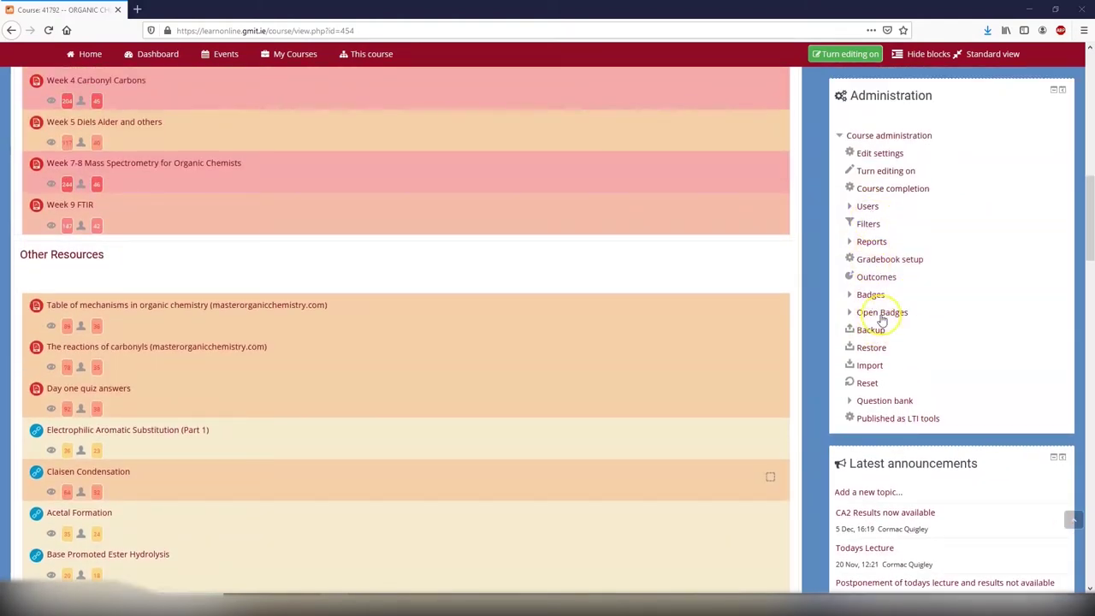
pyautogui.click(886, 400)
pyautogui.click(888, 418)
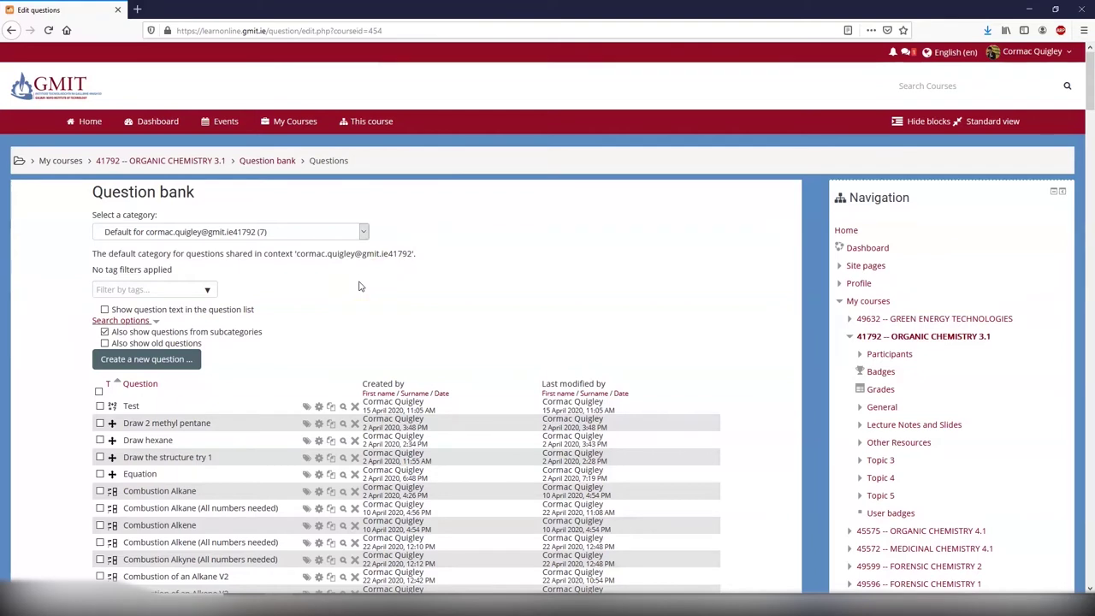
pyautogui.press('shift+super+q')
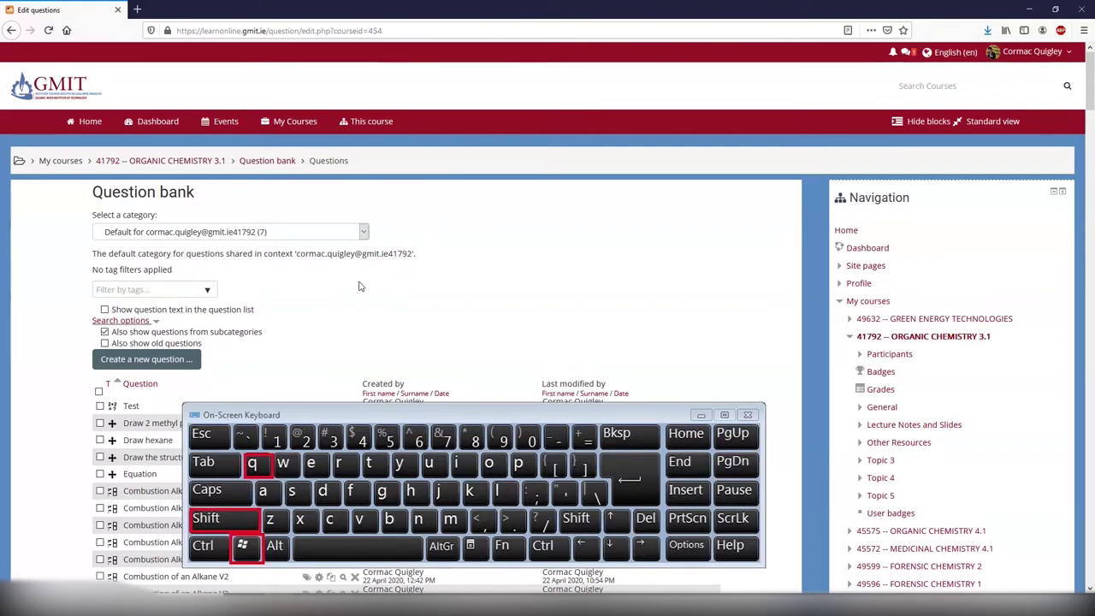
# Move the embedded recording up-left on slide 2 and save it as Media4.mp4 on the Desktop
pyautogui.moveTo(309, 599)
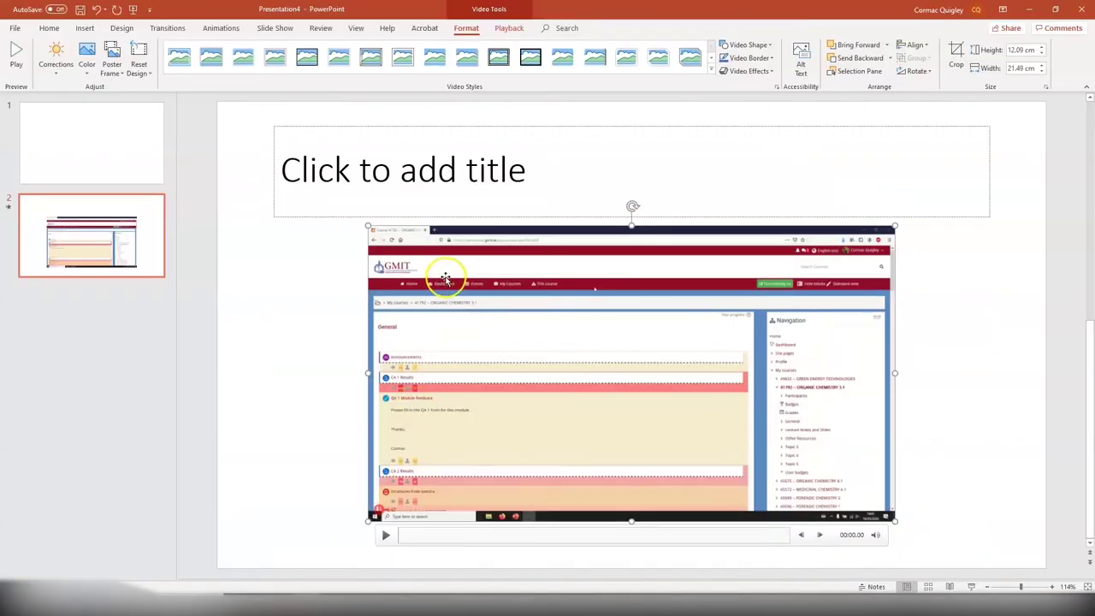
pyautogui.moveTo(616, 305); pyautogui.dragTo(548, 161)
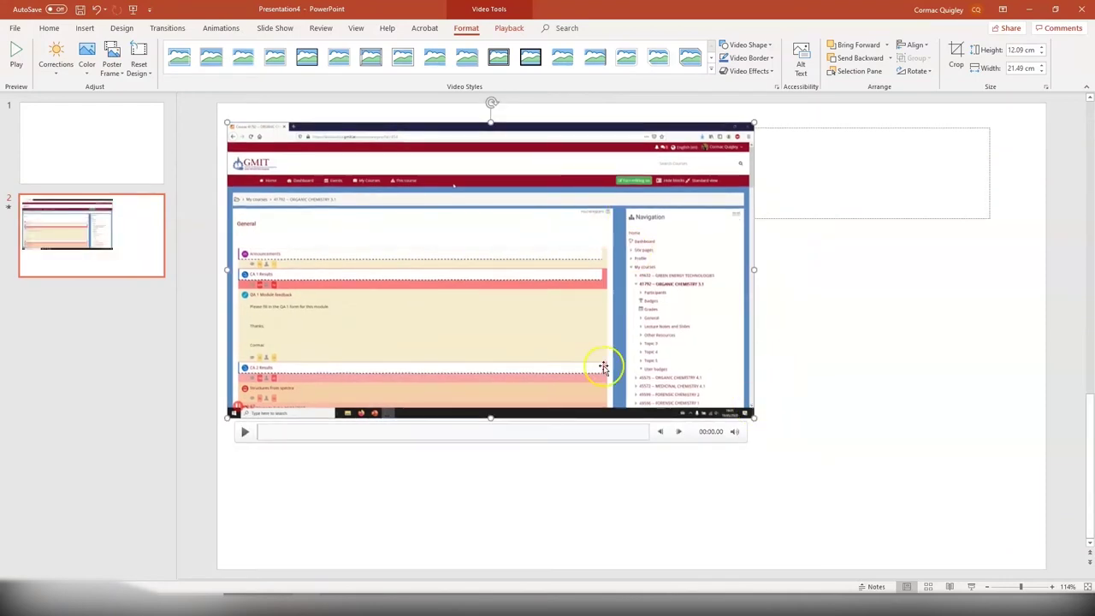
pyautogui.rightClick(414, 309)
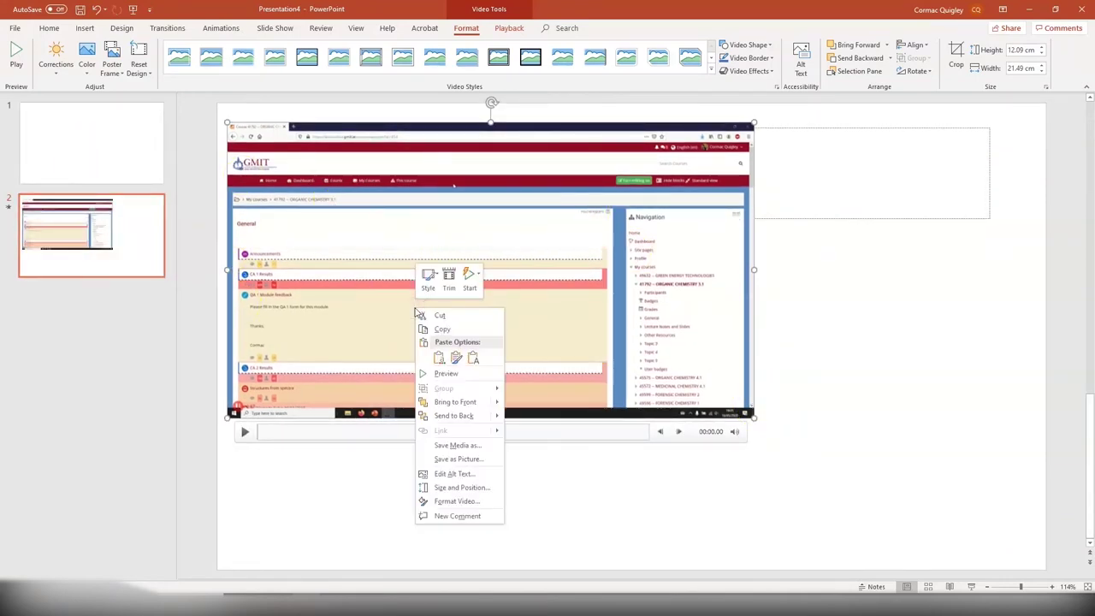
pyautogui.click(463, 447)
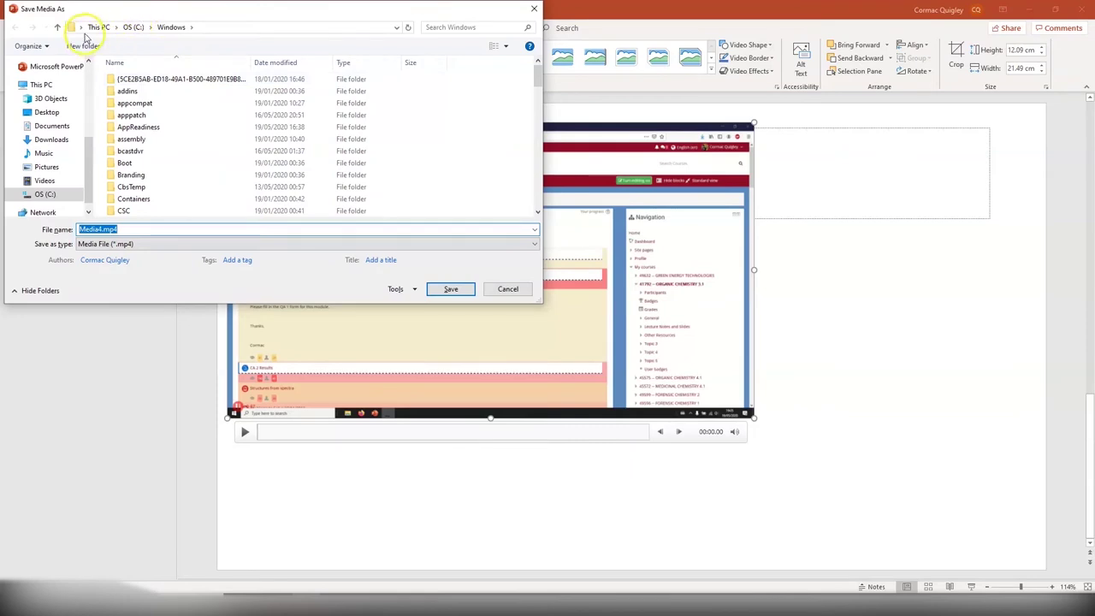
pyautogui.click(47, 112)
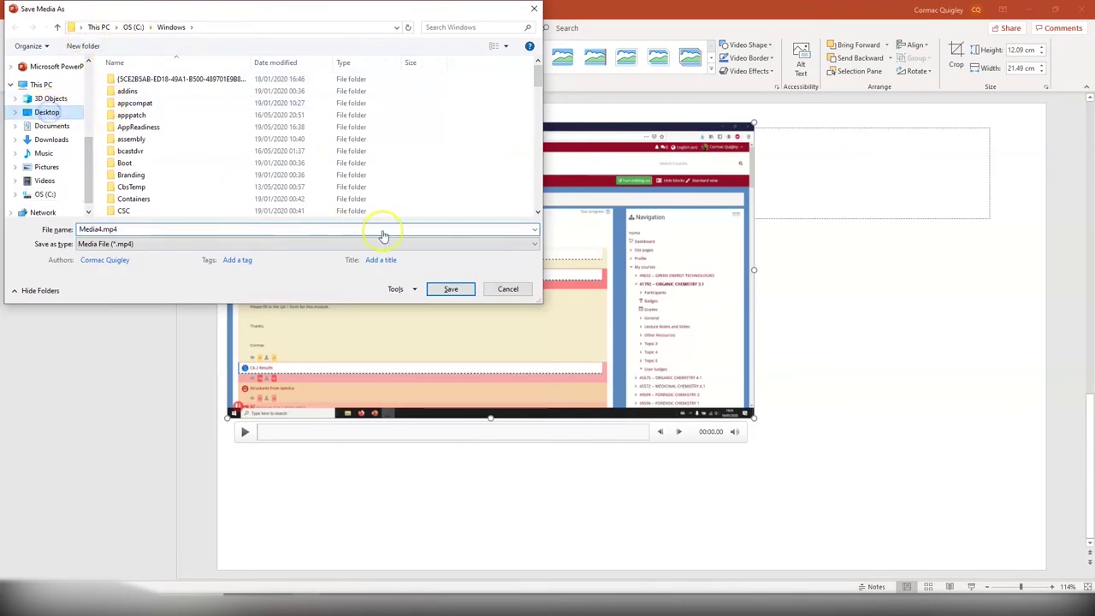
pyautogui.click(450, 289)
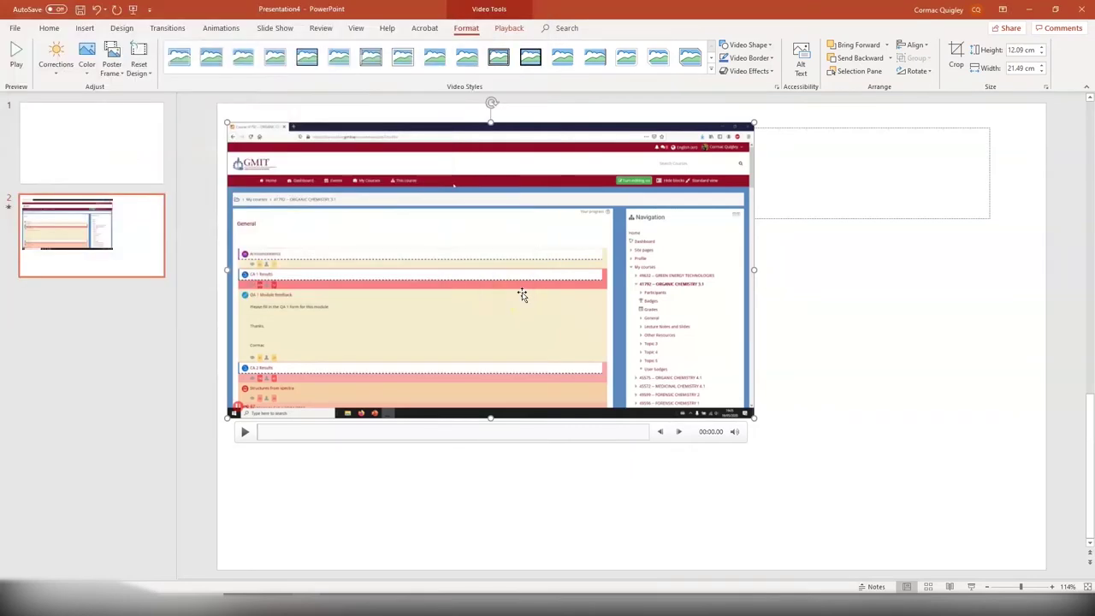
# Play the Moodle video, then record slide 2 with red pen circles and an arrow to the Navigation panel
pyautogui.click(246, 434)
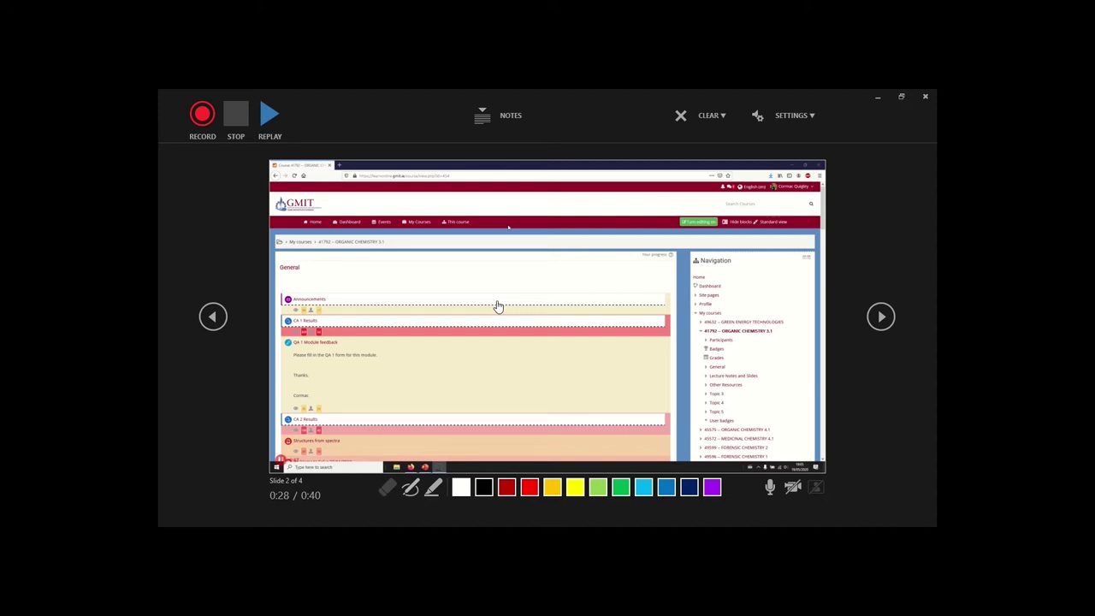
pyautogui.click(528, 486)
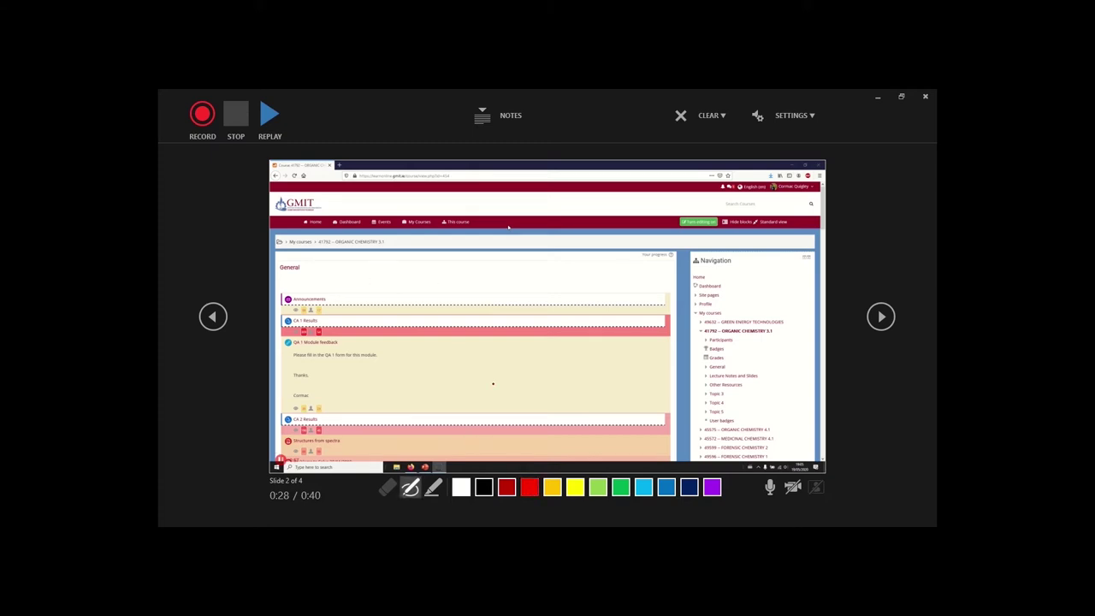
pyautogui.click(202, 114)
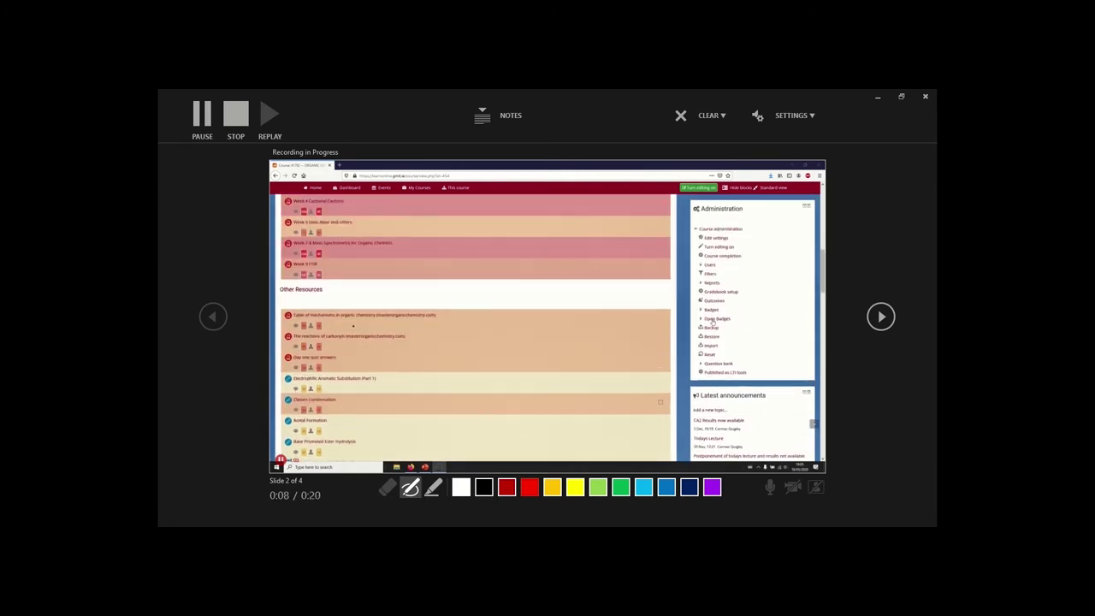
pyautogui.moveTo(361, 327)
pyautogui.mouseDown()
pyautogui.moveTo(466, 301)
pyautogui.moveTo(390, 344)
pyautogui.moveTo(430, 330)
pyautogui.mouseUp()
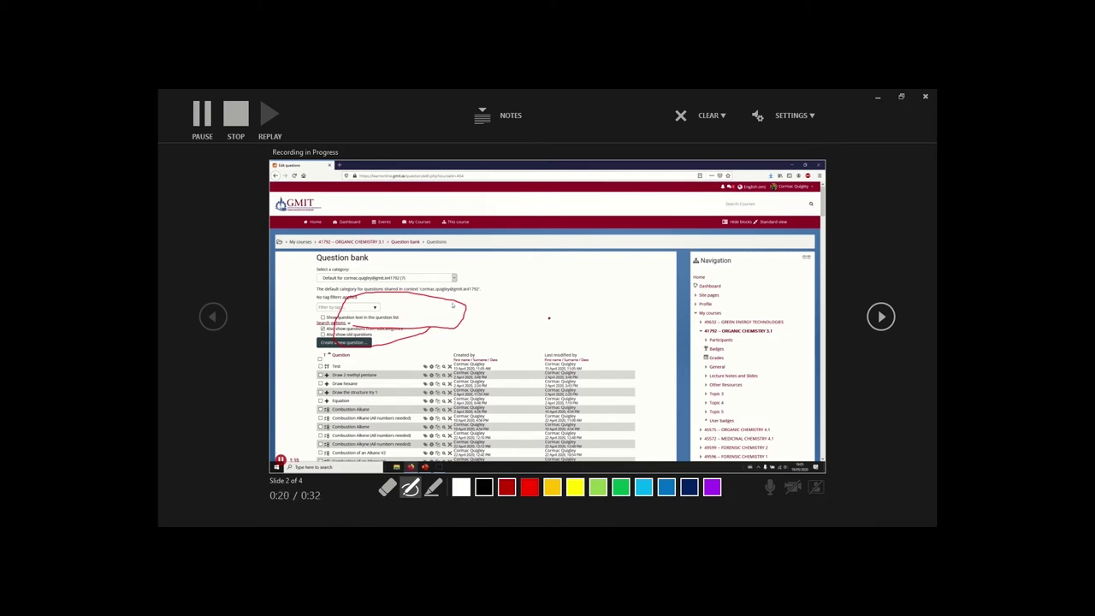
pyautogui.moveTo(562, 309)
pyautogui.mouseDown()
pyautogui.moveTo(633, 398)
pyautogui.moveTo(556, 296)
pyautogui.moveTo(710, 332)
pyautogui.mouseUp()
pyautogui.moveTo(638, 267); pyautogui.dragTo(435, 323)
# Advance to slide 3, circle the 'Maybe I should annotate this?' bullet, and stop recording
pyautogui.click(881, 317)
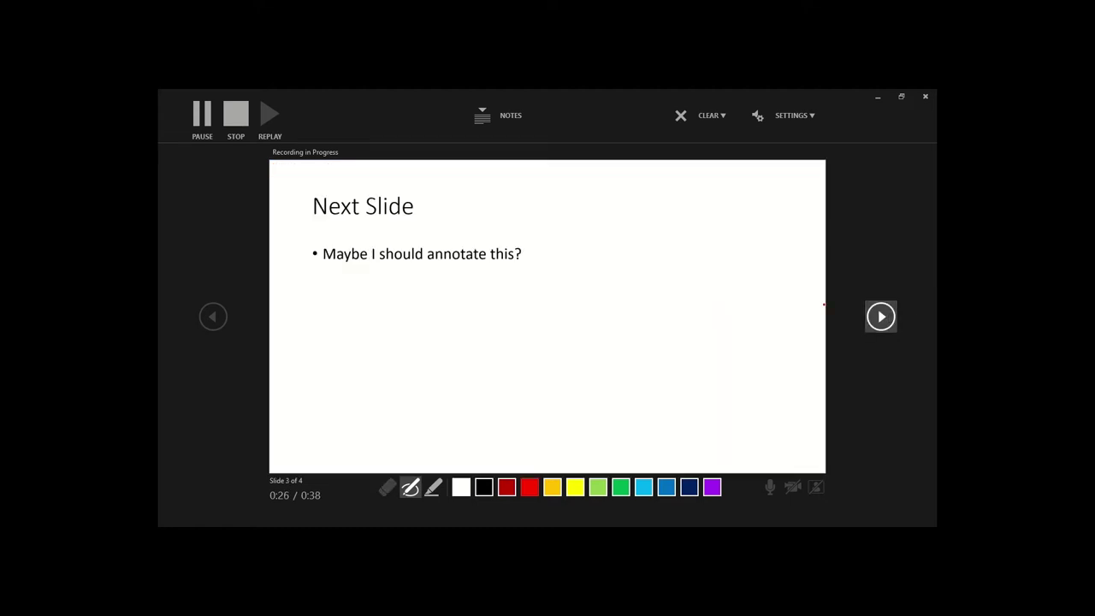
pyautogui.moveTo(323, 268)
pyautogui.mouseDown()
pyautogui.moveTo(556, 261)
pyautogui.moveTo(433, 232)
pyautogui.moveTo(302, 246)
pyautogui.moveTo(367, 270)
pyautogui.mouseUp()
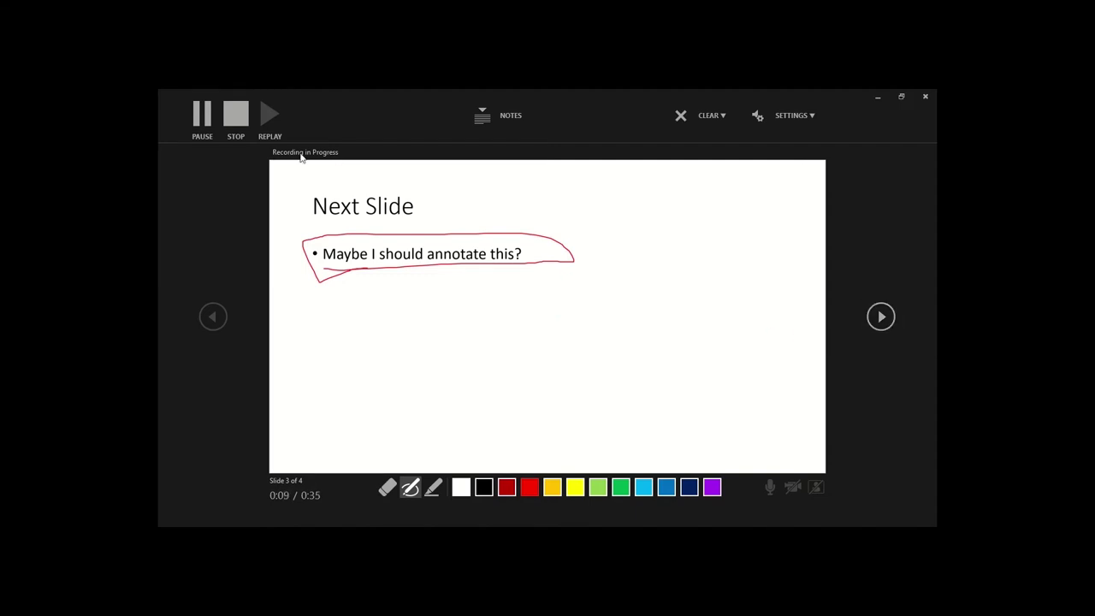
pyautogui.click(236, 126)
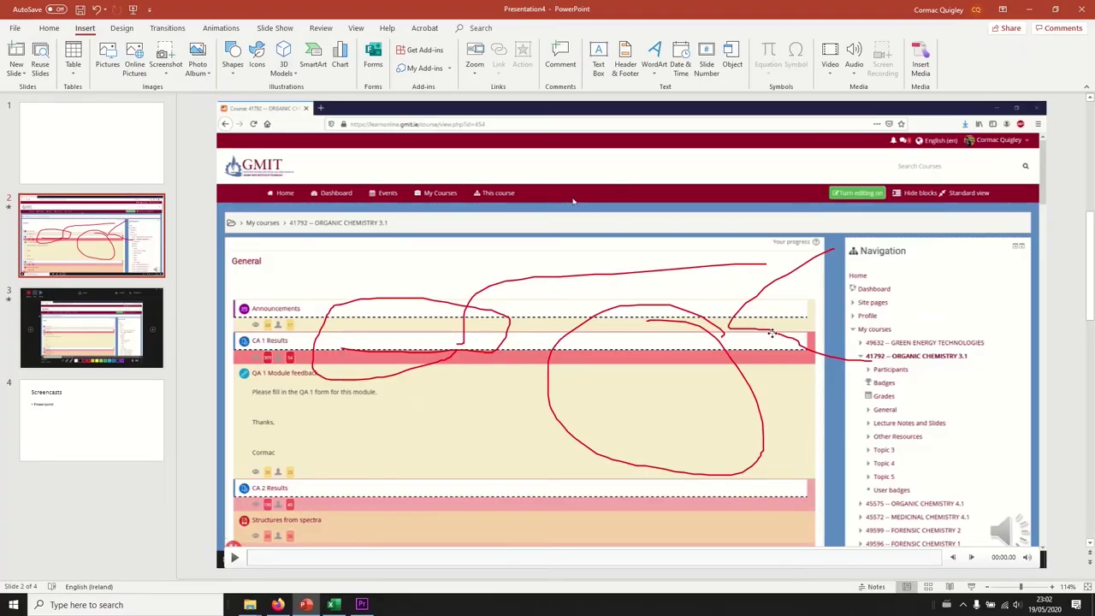
# Select the ink and the recorded audio clip on slide 2, play the audio, then view File Info
pyautogui.click(715, 357)
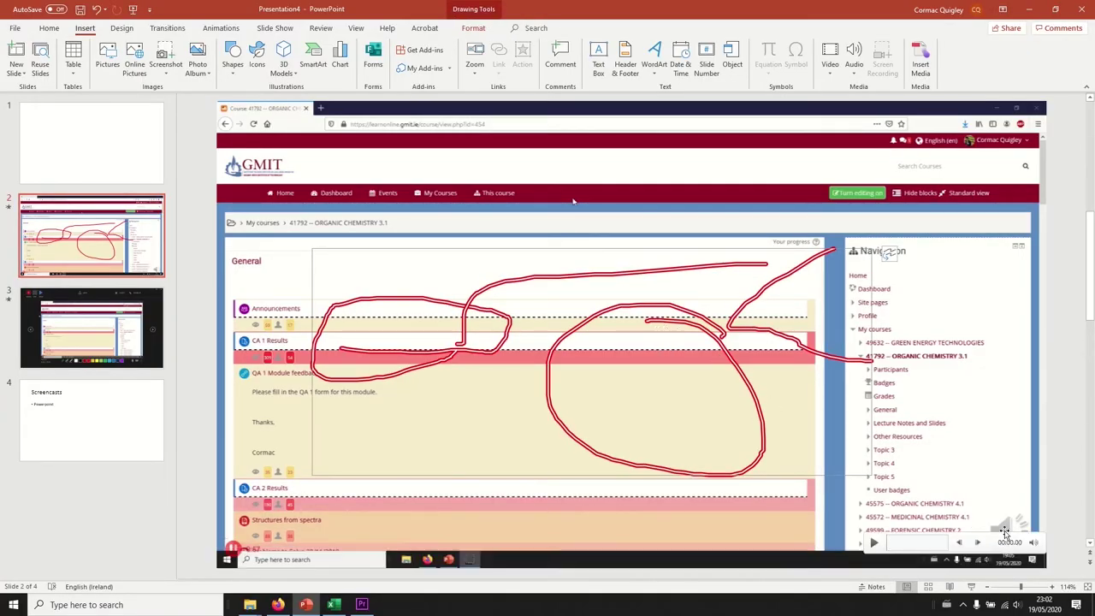
pyautogui.click(1004, 526)
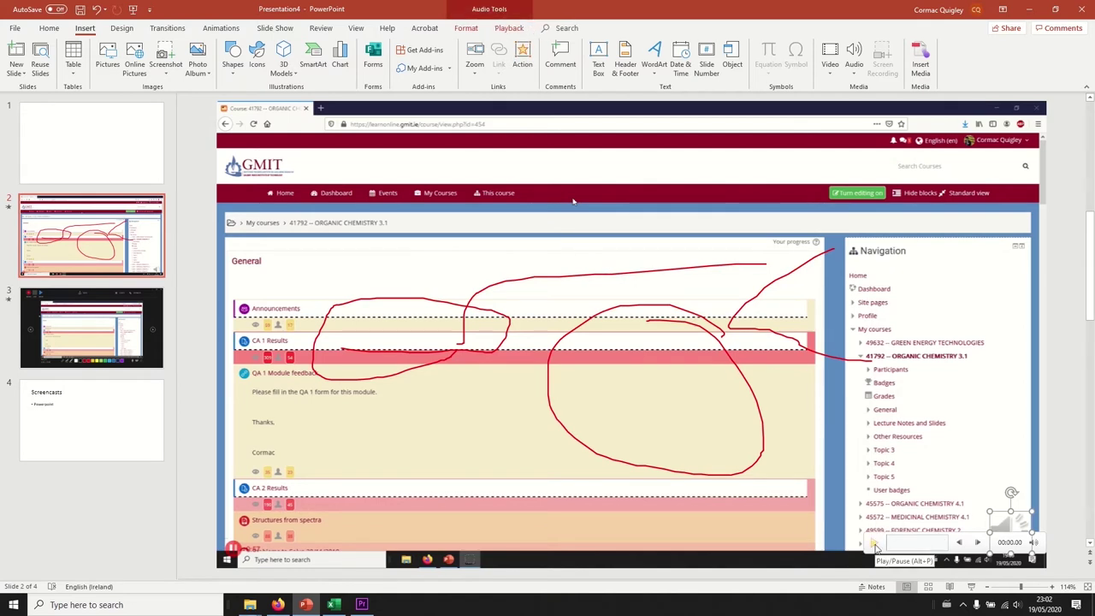
pyautogui.click(873, 543)
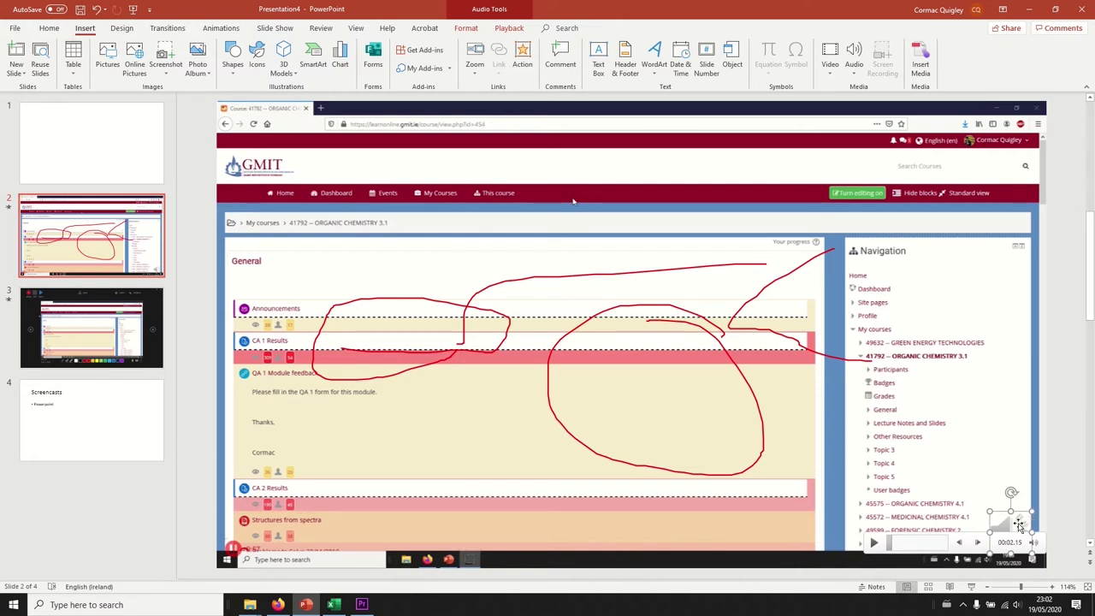
pyautogui.click(14, 30)
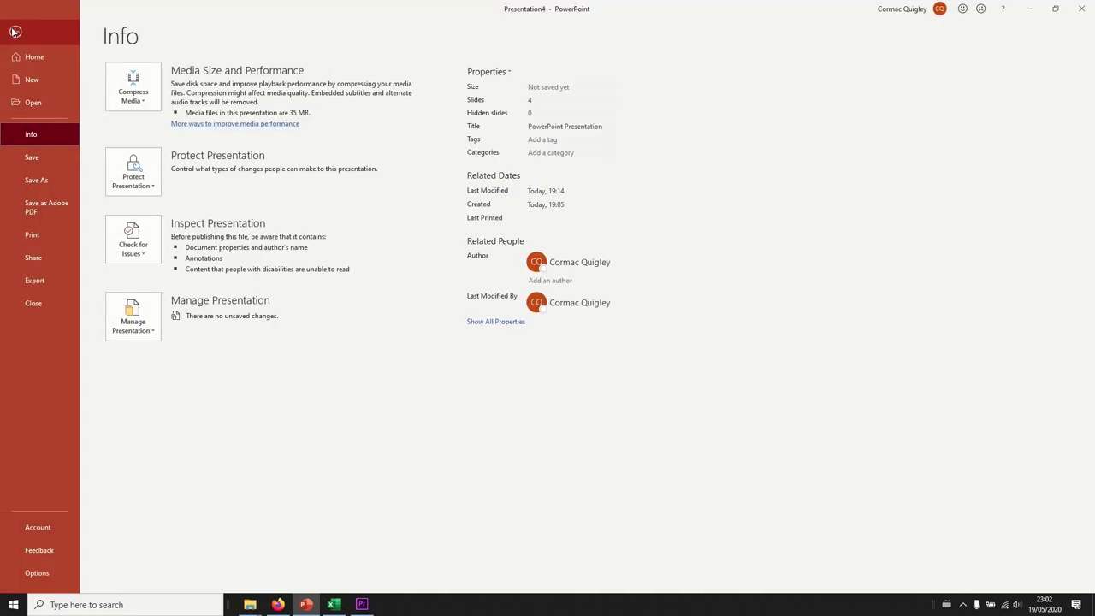
# Save As MPEG-4 Video (*.mp4) named 'Test' in the Video presentation folder
pyautogui.click(51, 180)
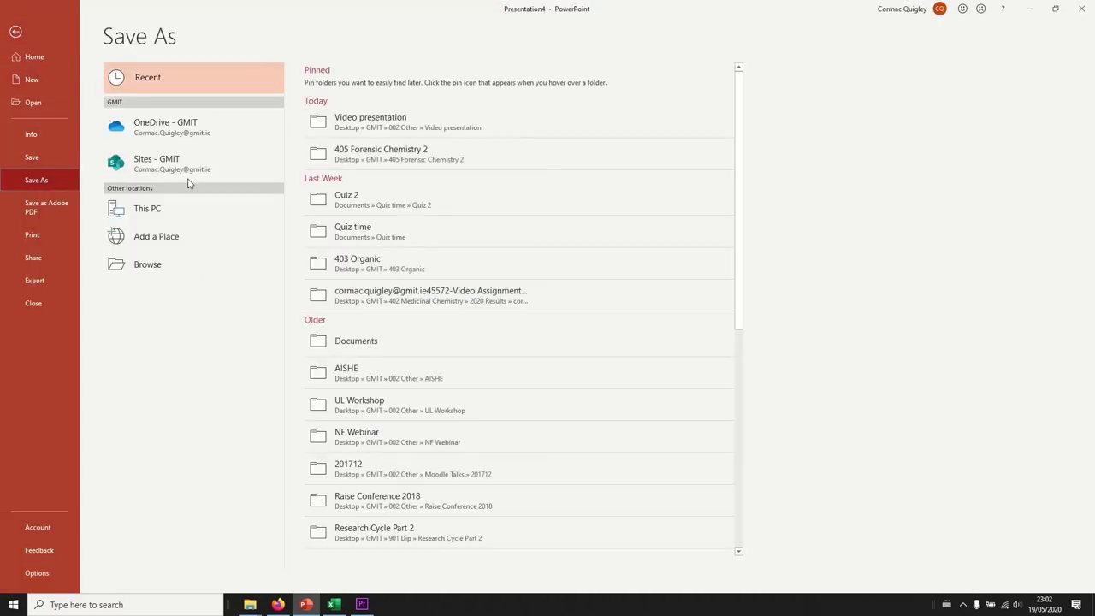
pyautogui.click(381, 120)
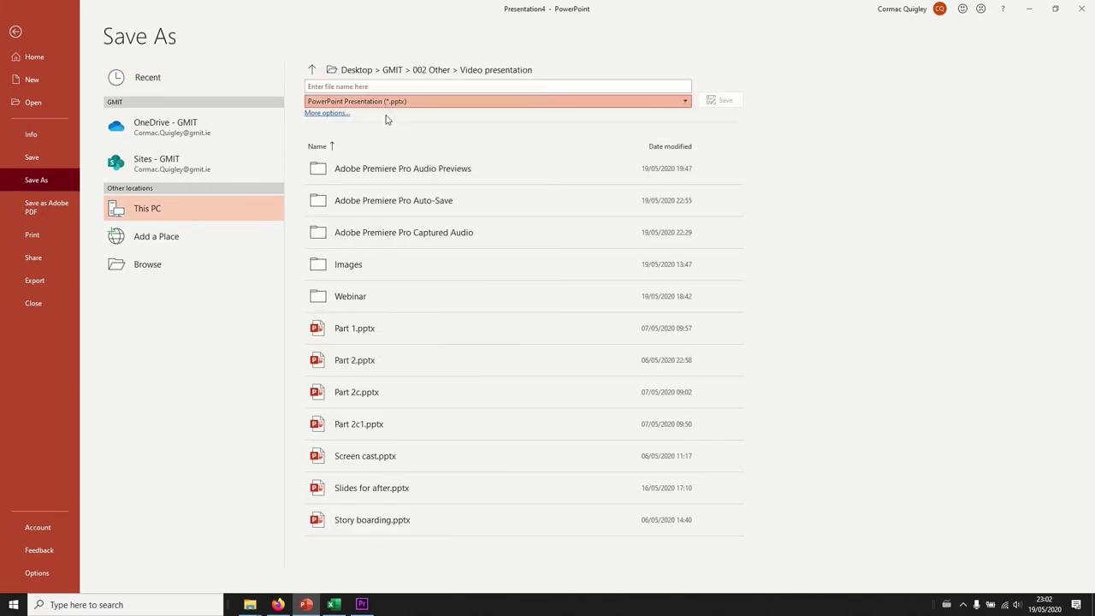
pyautogui.click(384, 103)
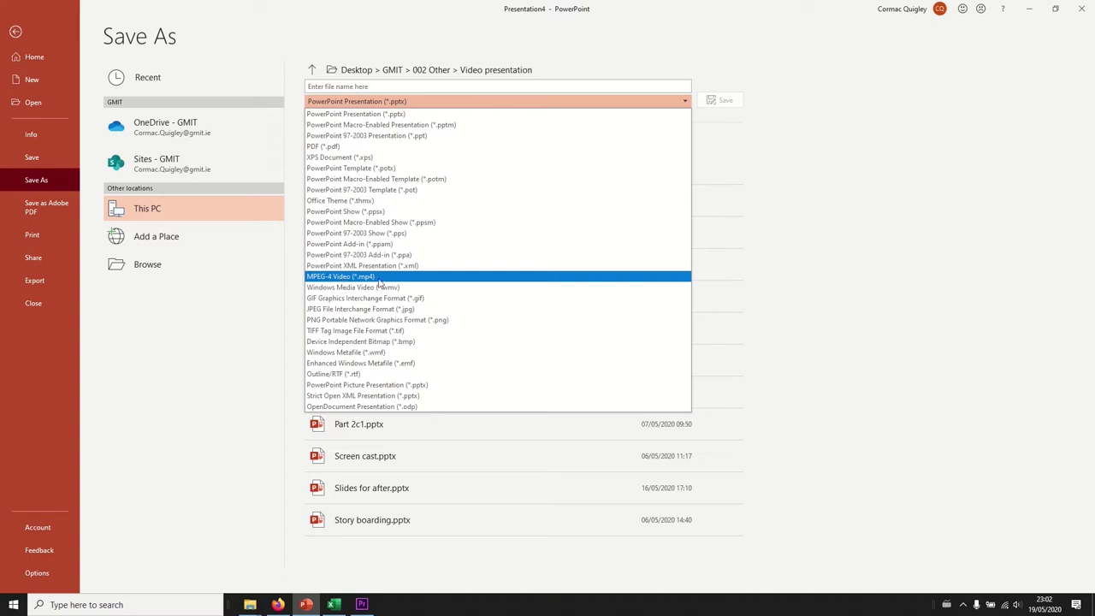
pyautogui.click(342, 278)
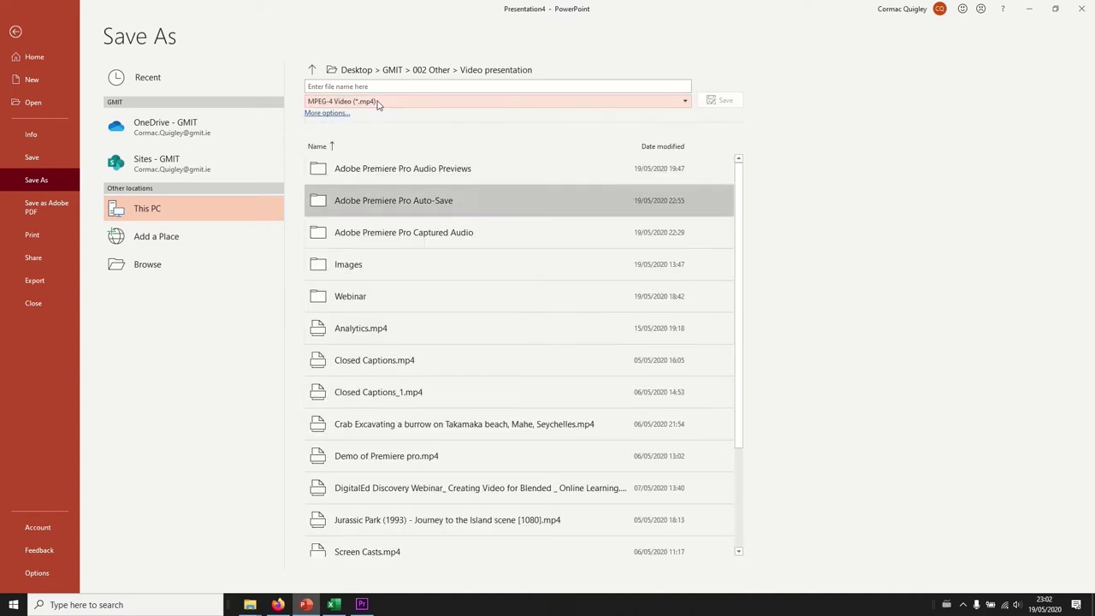
pyautogui.click(381, 88)
pyautogui.write('Tes')
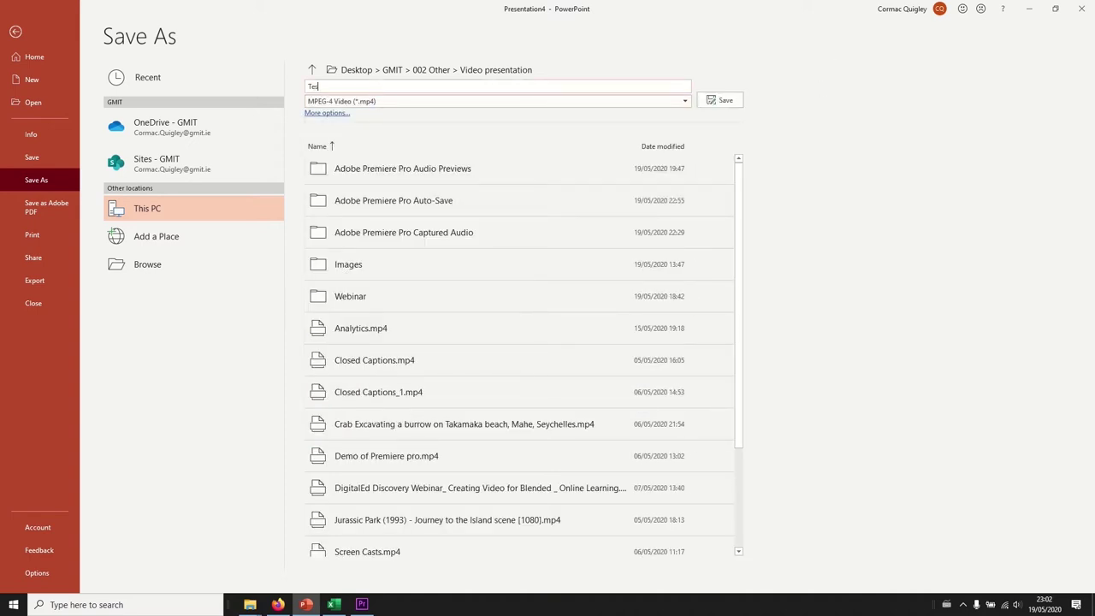
pyautogui.write('t')
pyautogui.click(724, 101)
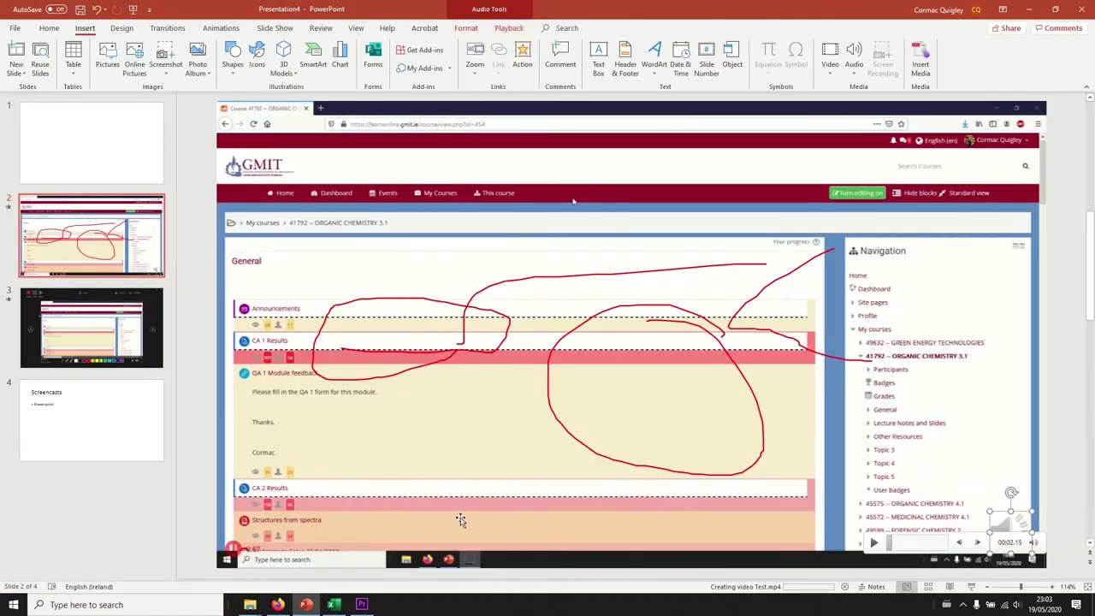